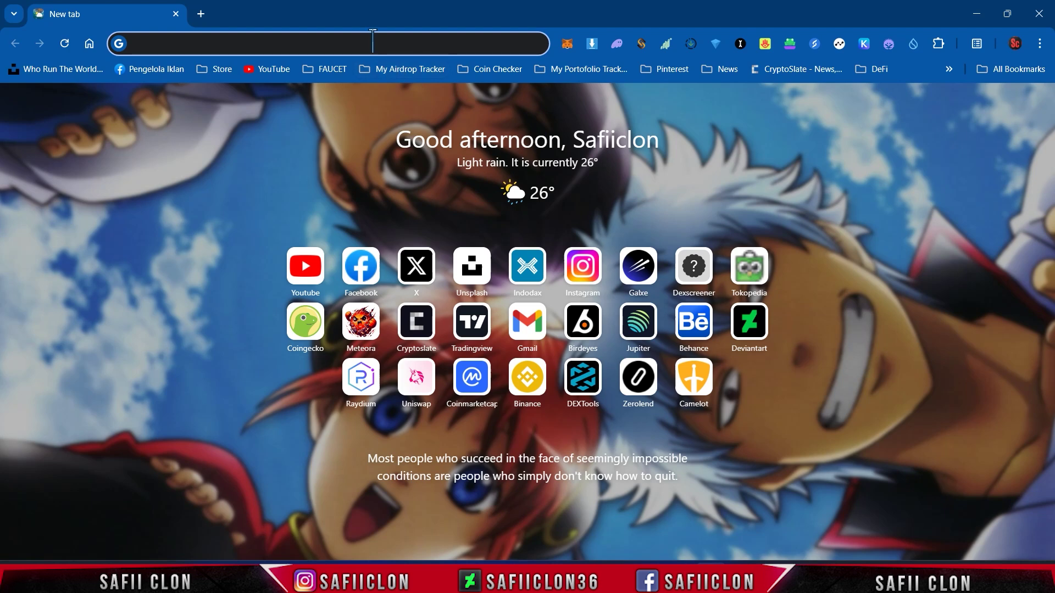
Search 'Bing create', go to Bing Image Creator, and sign in with a personal Microsoft account
type("Bing create")
left_click(326, 73)
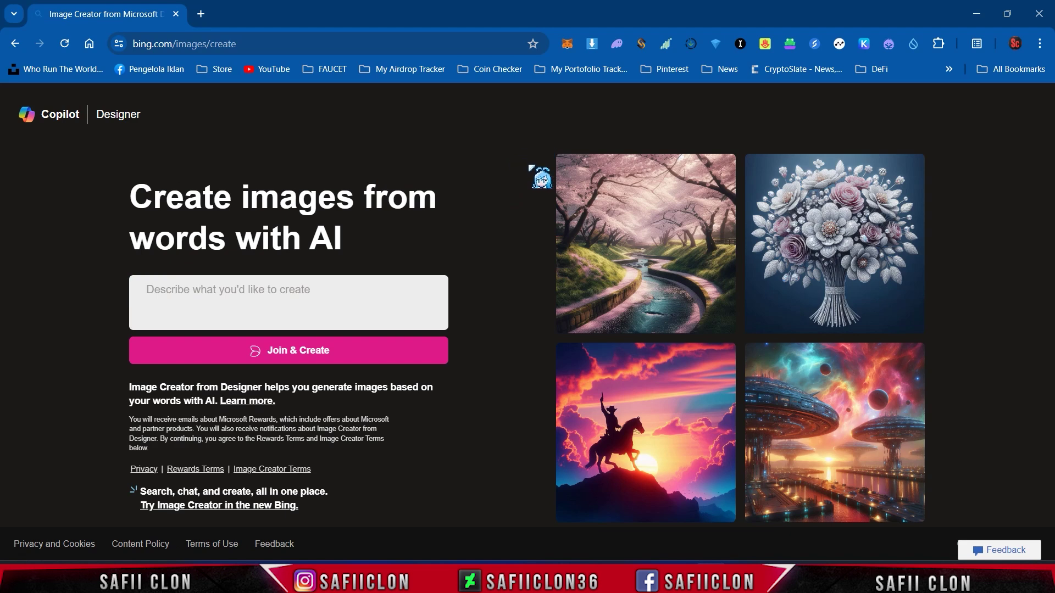
left_click(315, 355)
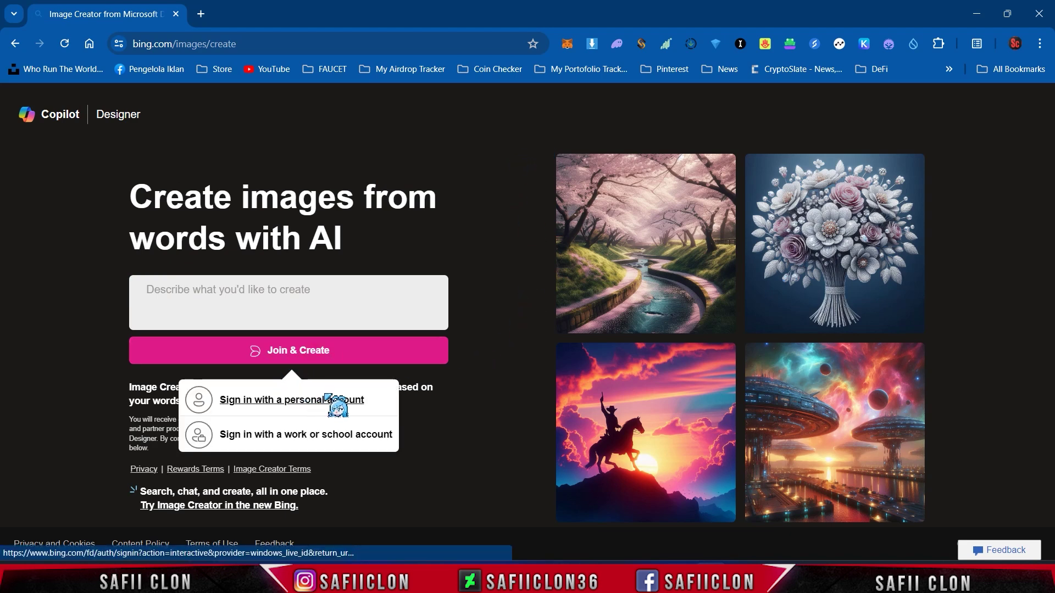
left_click(310, 402)
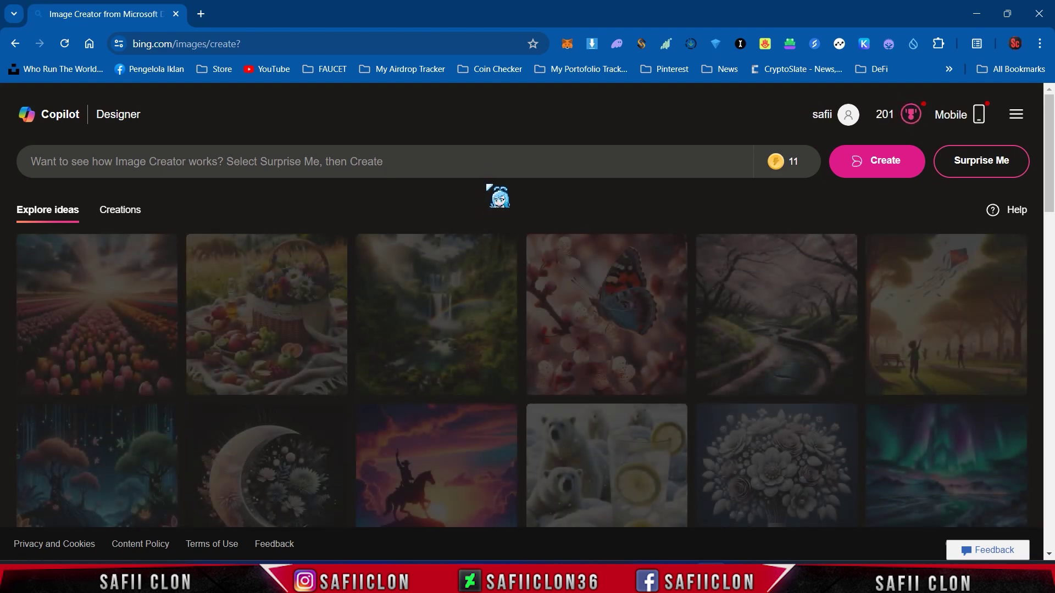
left_click(102, 165)
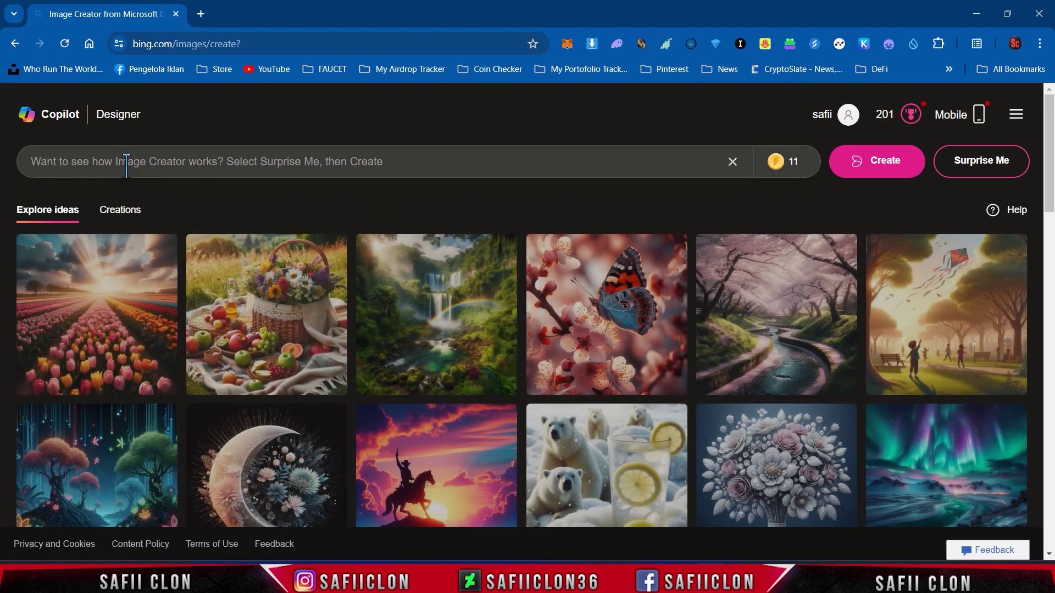
Generate images of a 3D metal logo with red border, YouTube logo and 'Safii Clon' text, then view the first
type("3D logo made of metal and with a re")
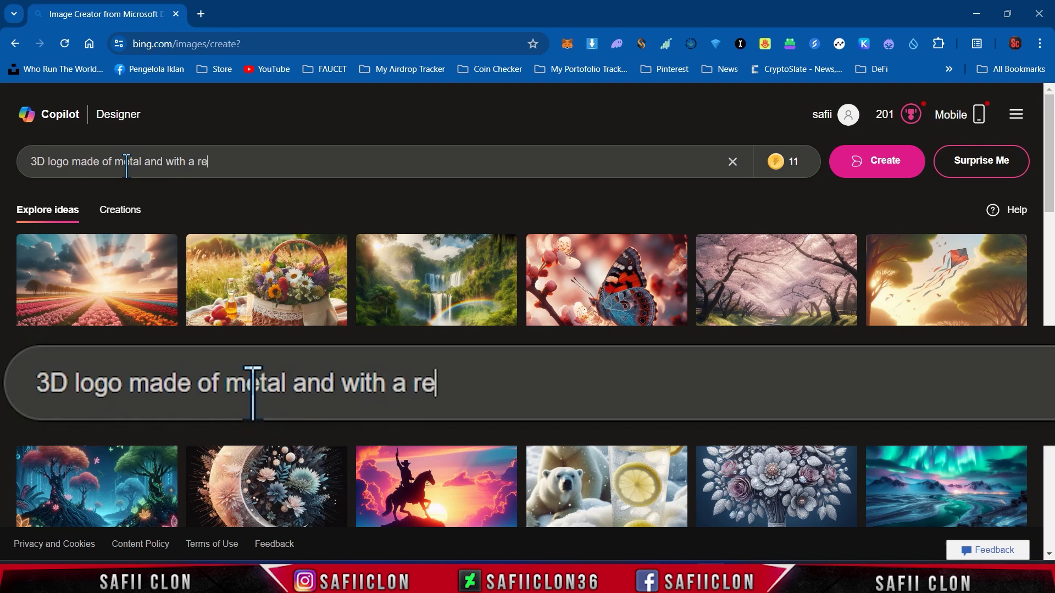
type("der where the logo")
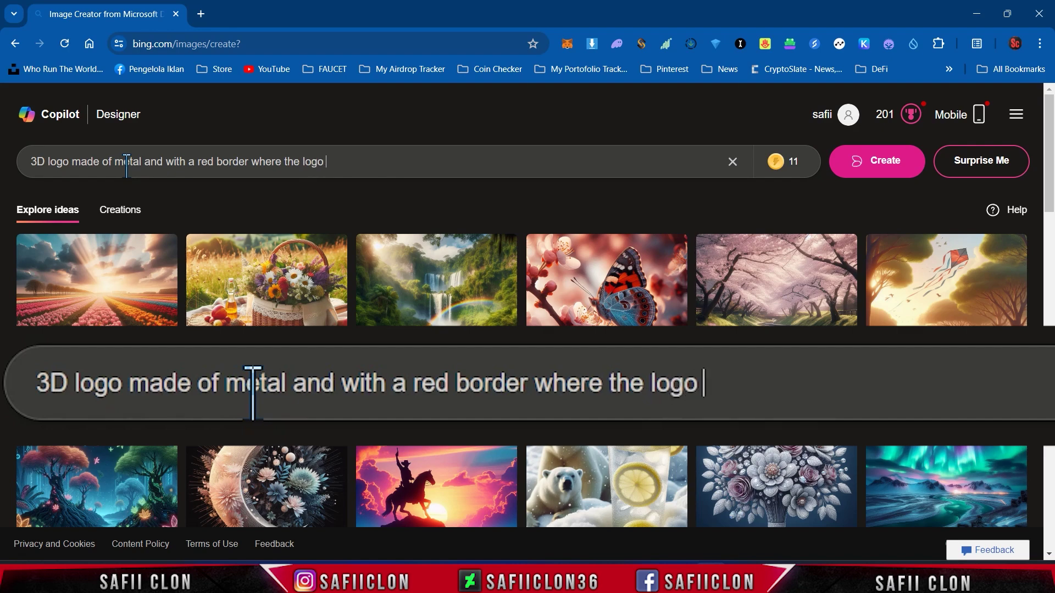
type("at")
type(" th")
type("e")
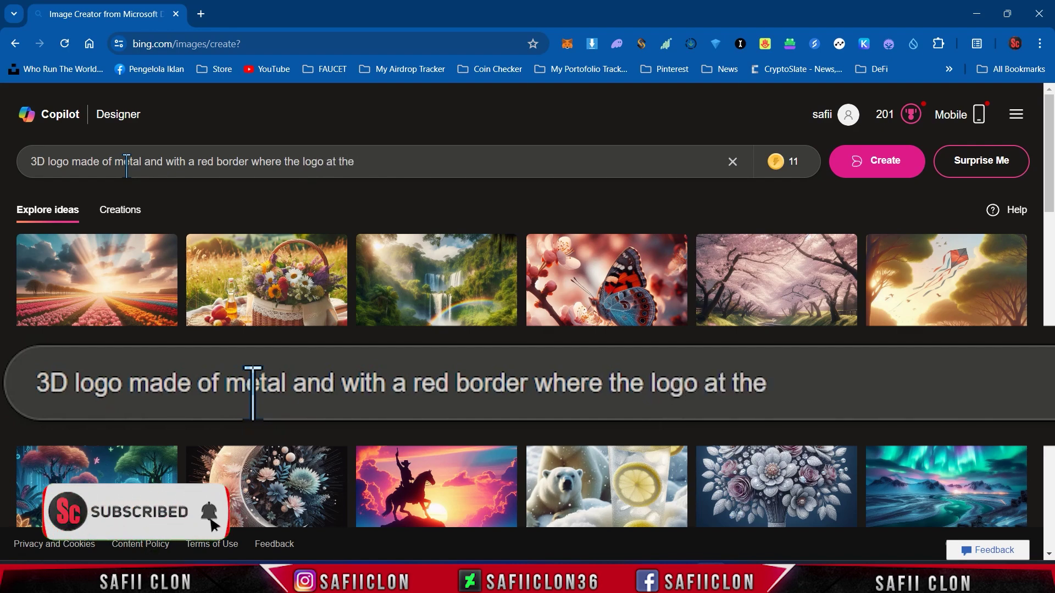
type("ys ")
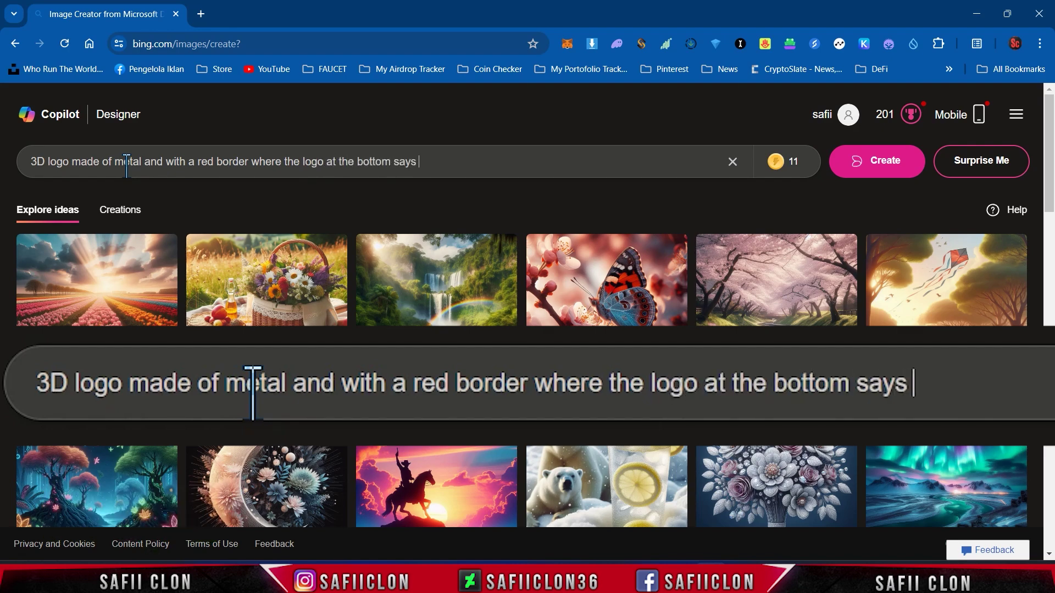
type("\"Safii Clon")
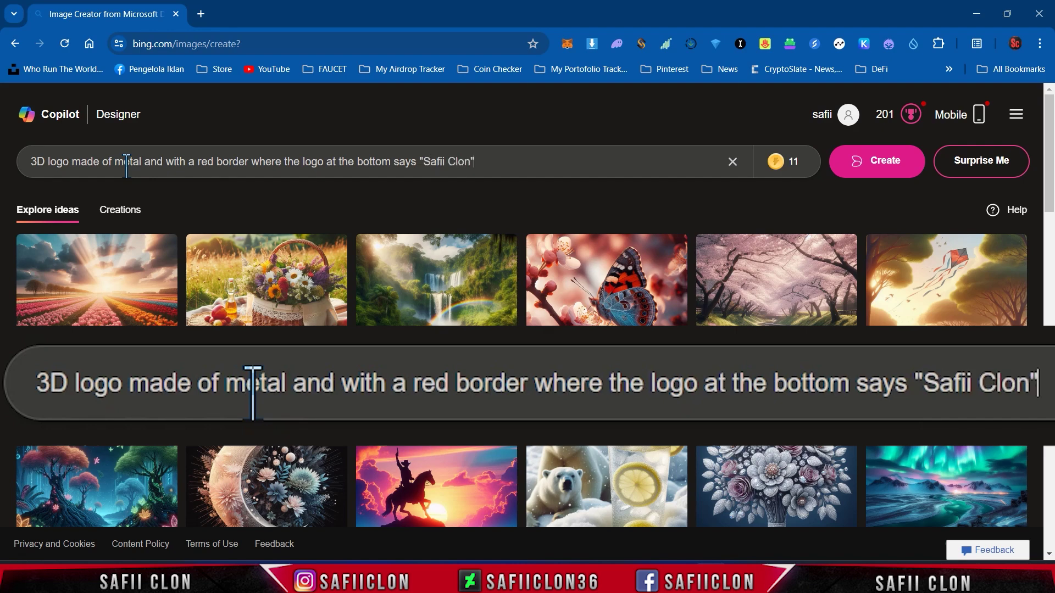
type(" with the correct spelling and in the middle o")
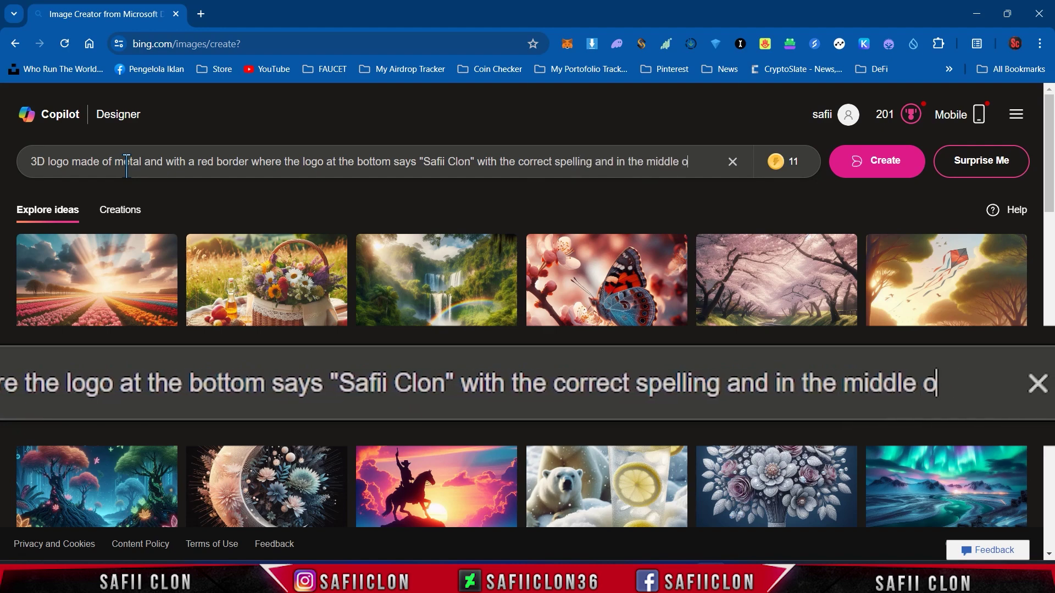
type("logo displ")
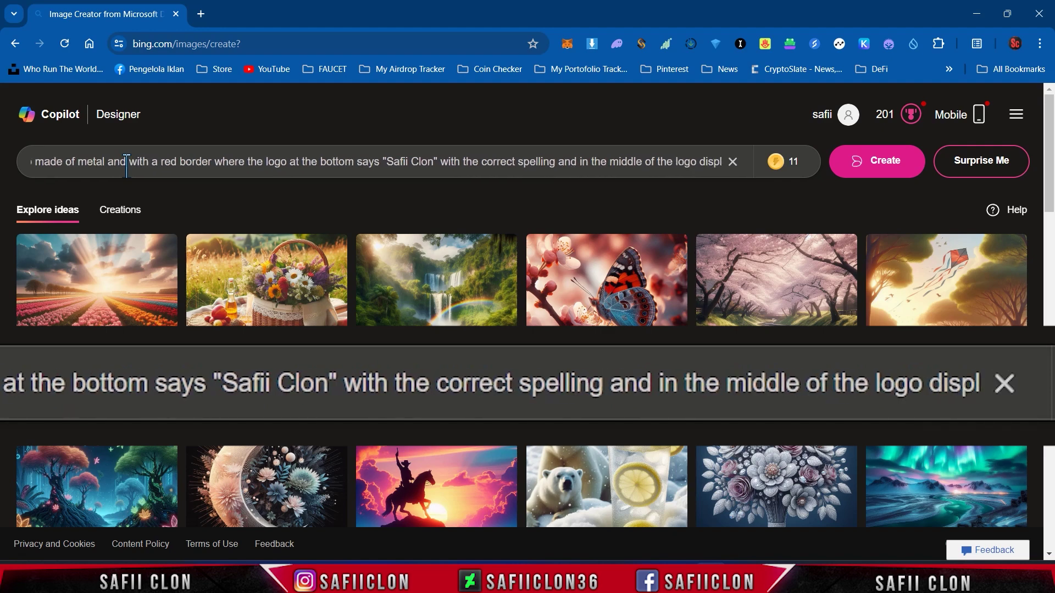
type("ays")
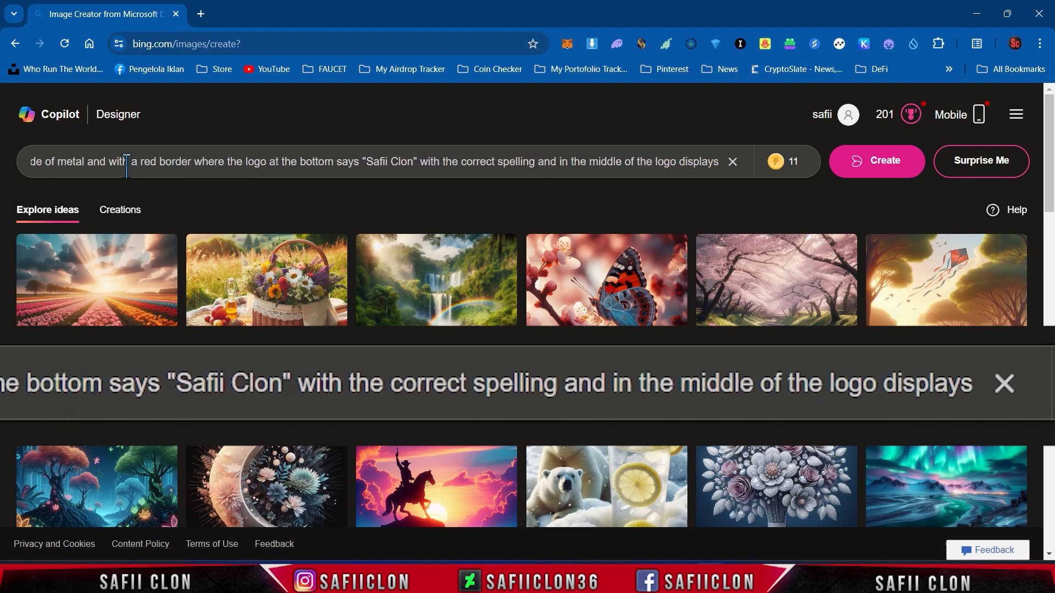
type(" an image df youtube logo,")
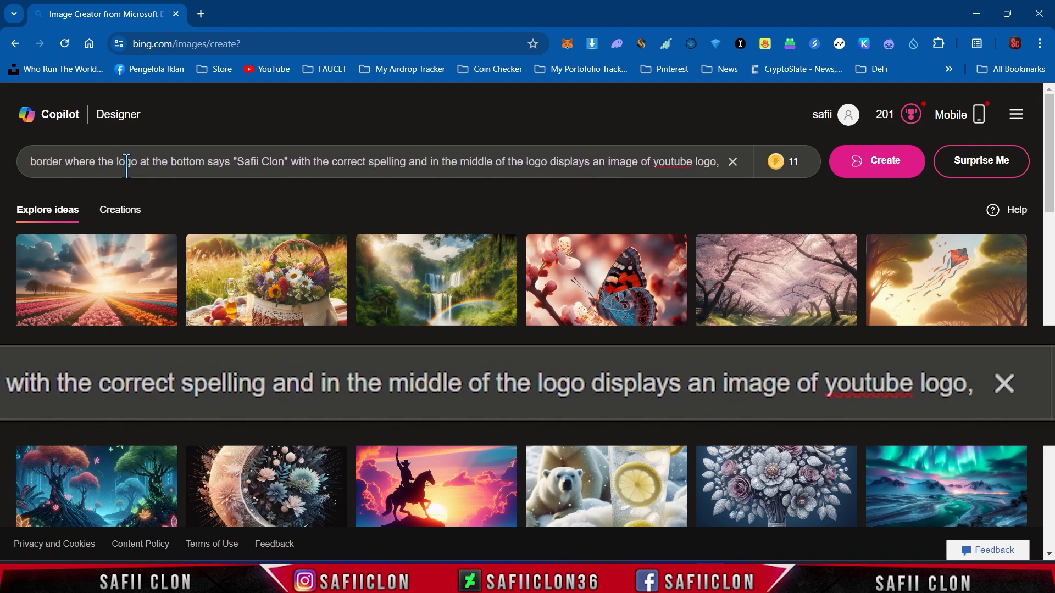
type(" in the back is dark with a little white LED light")
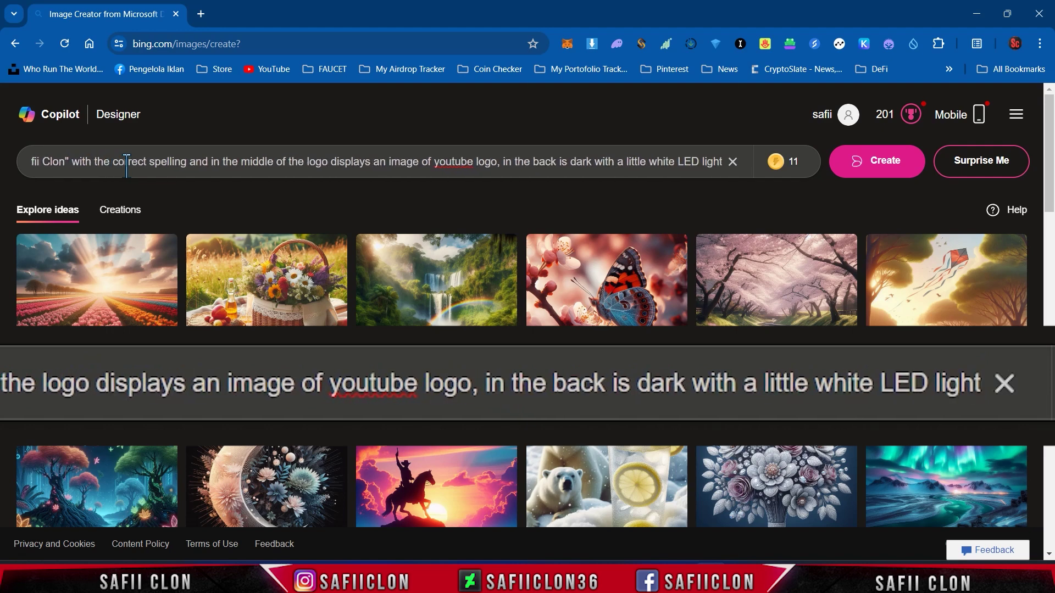
left_click(849, 165)
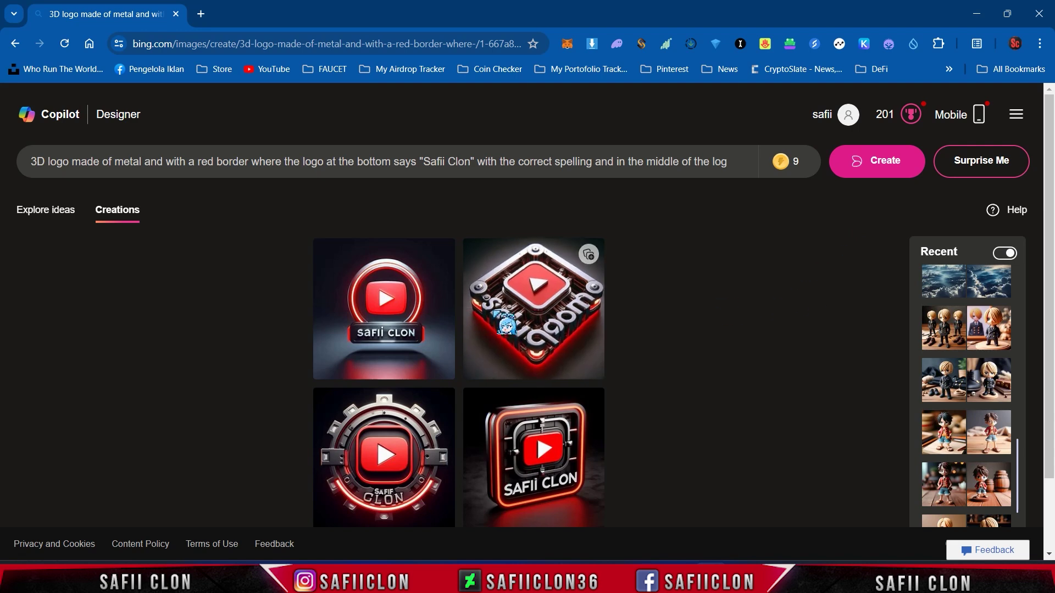
left_click(423, 302)
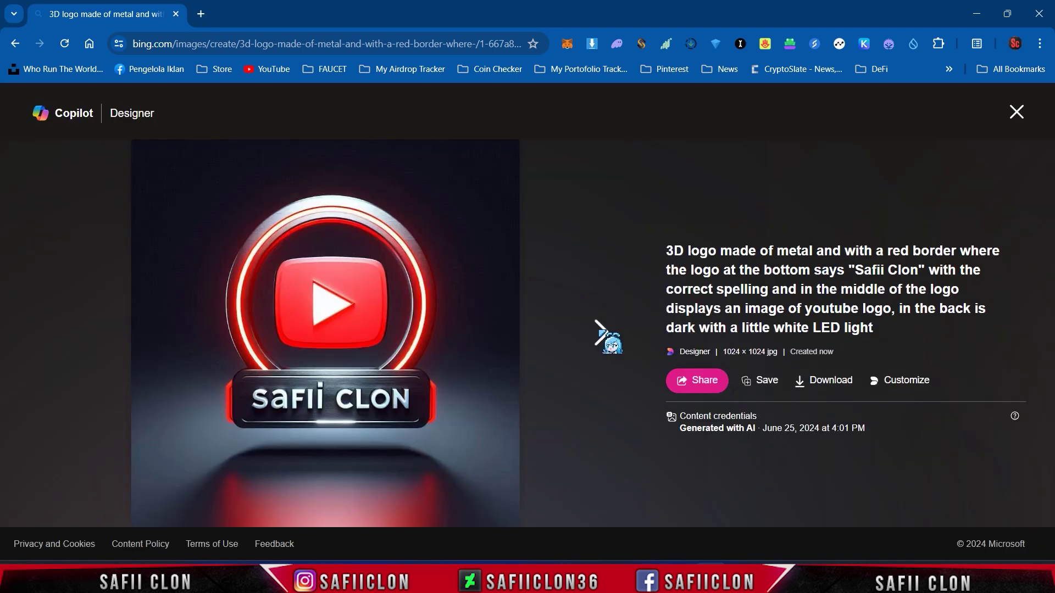
Page through the first set of four generated logos and close the viewer
left_click(602, 334)
left_click(602, 333)
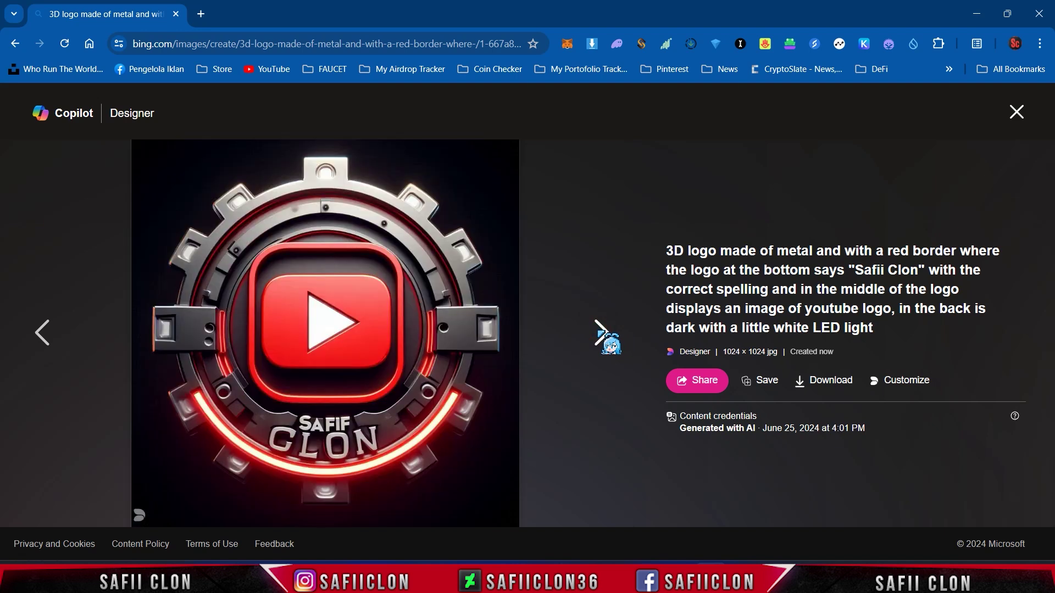
left_click(602, 333)
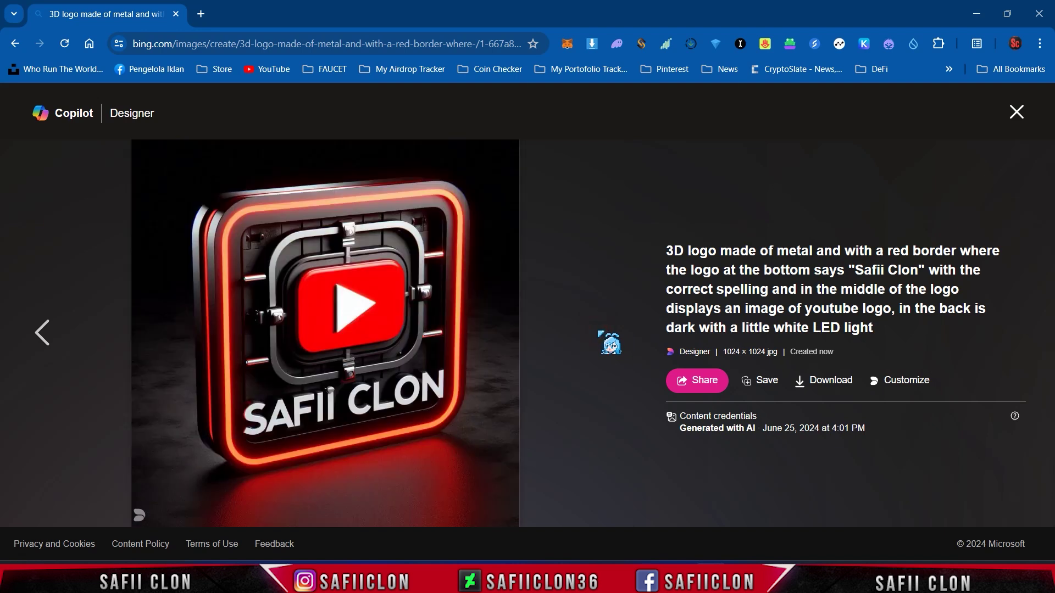
left_click(1017, 112)
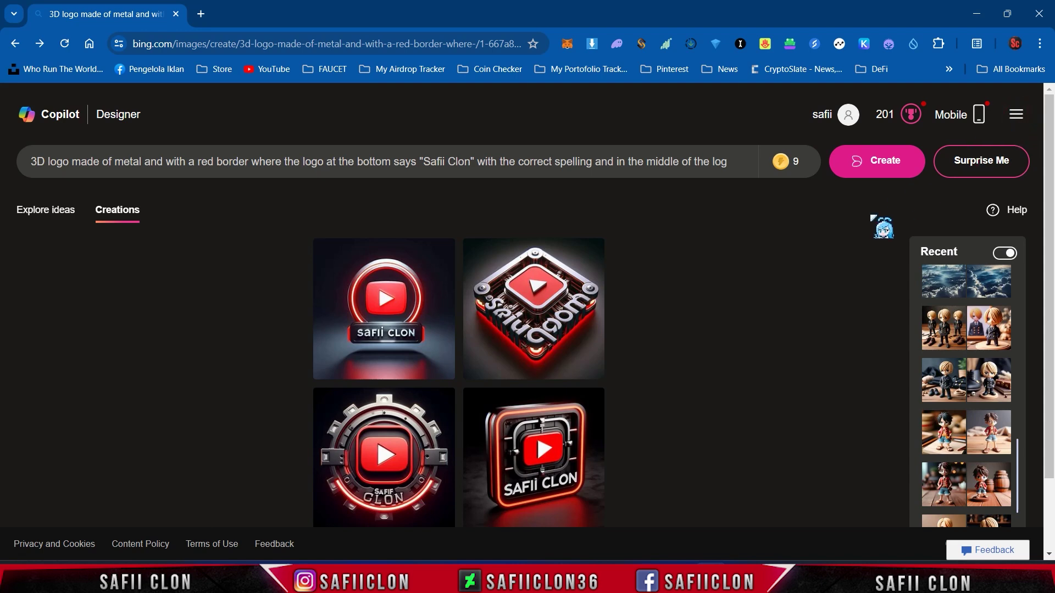
Regenerate the same prompt twice, browsing the new set of logos at full size in between
left_click(890, 165)
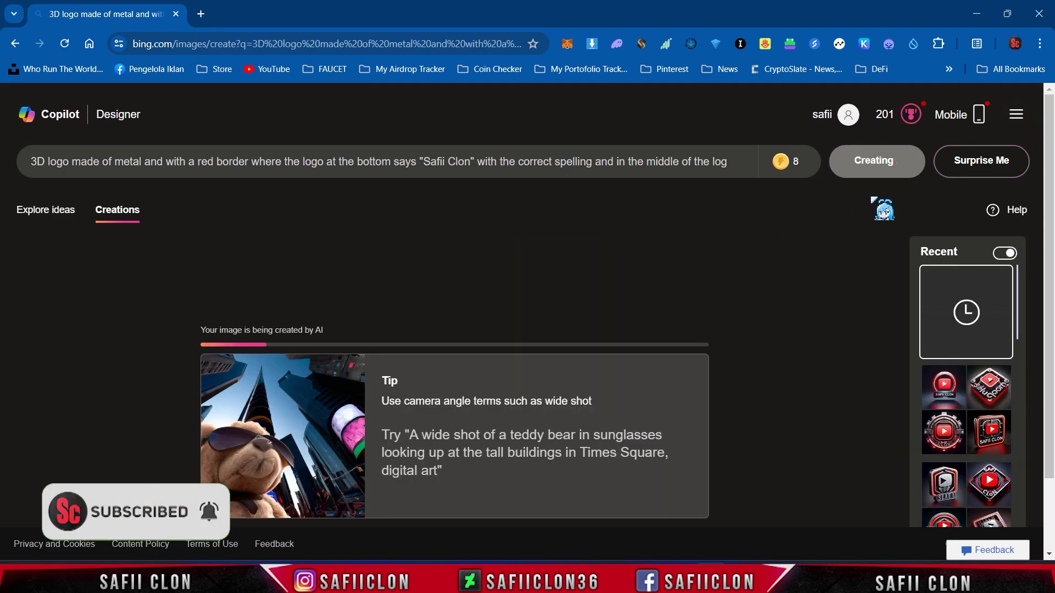
left_click(417, 439)
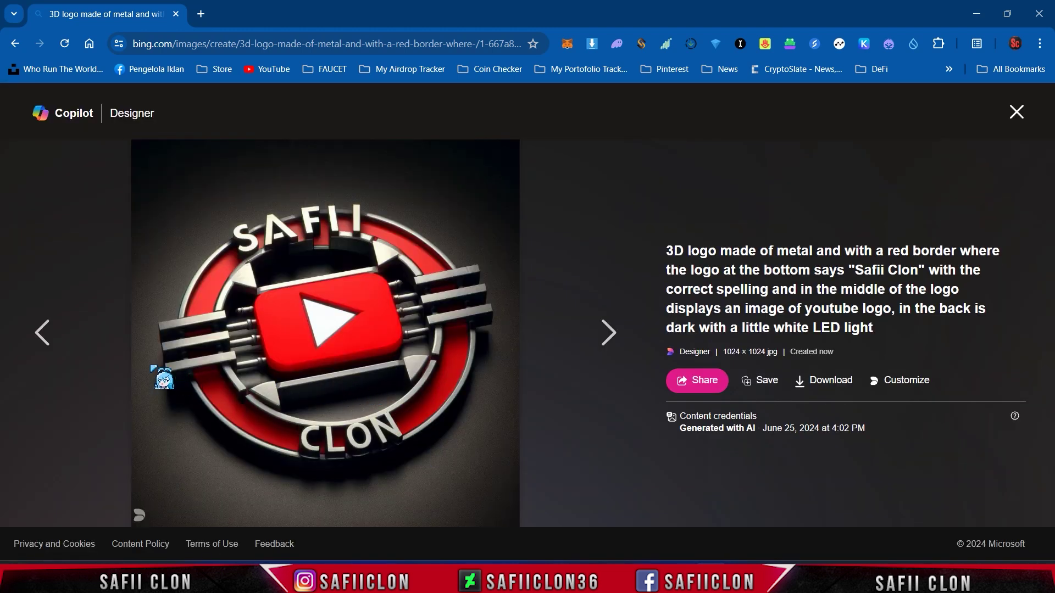
left_click(51, 328)
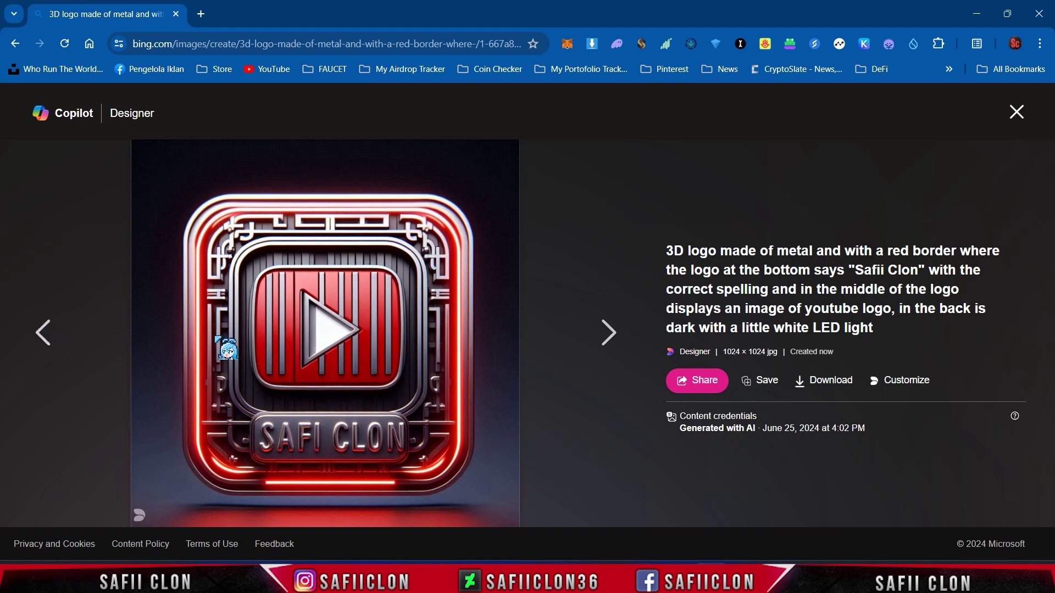
left_click(603, 332)
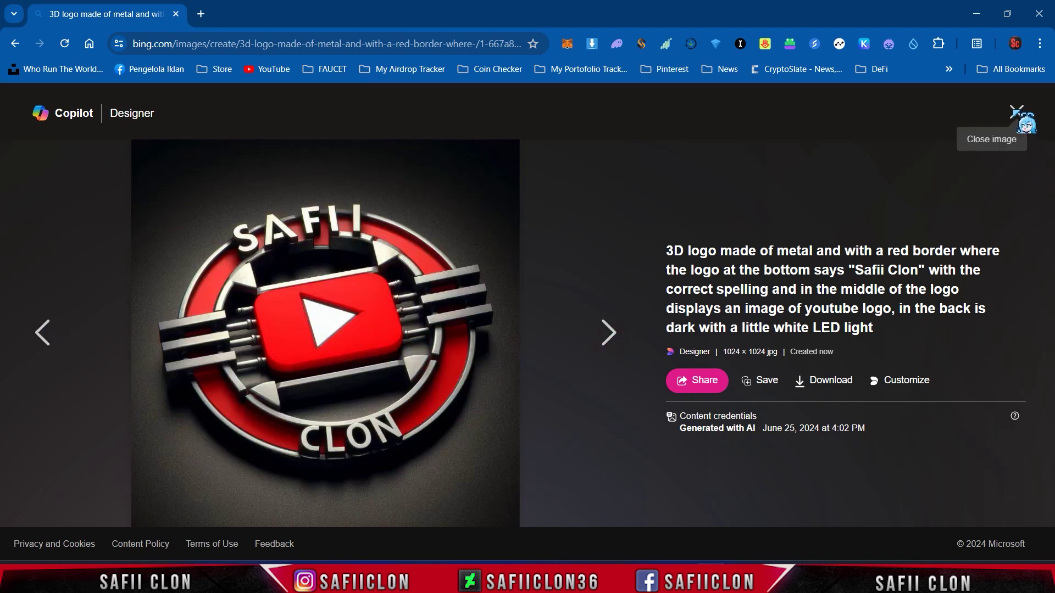
left_click(1017, 112)
left_click(882, 165)
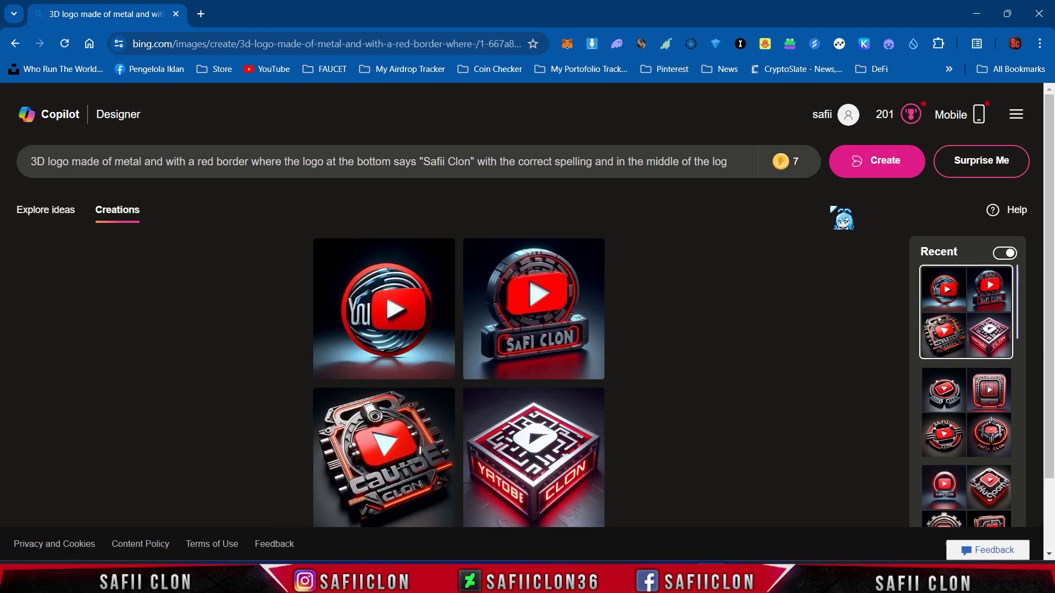
left_click(878, 172)
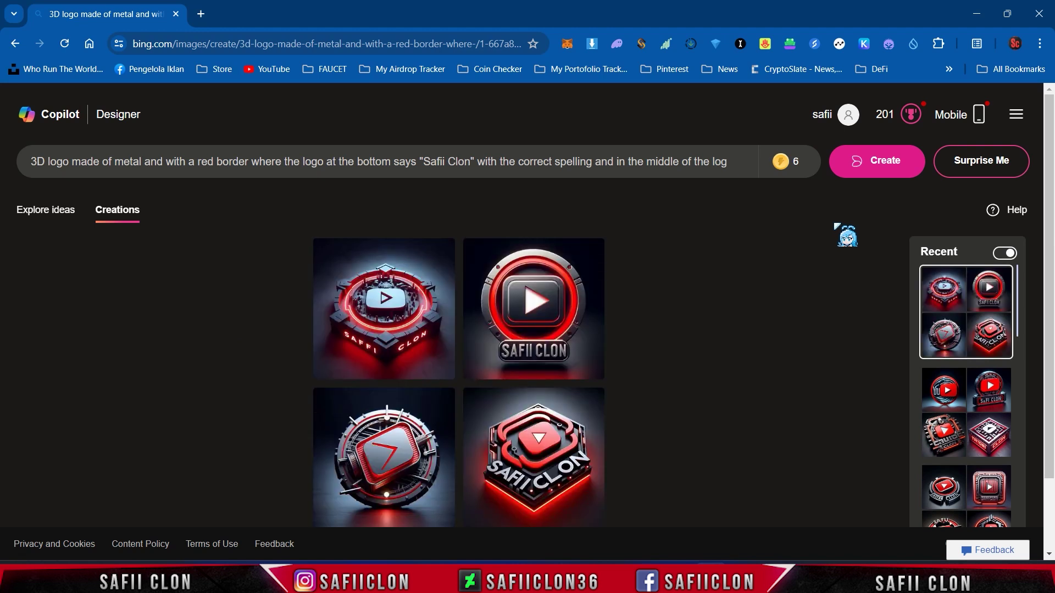
Open the new set and download the hexagon SAFII CLON logo as a JPG
left_click(572, 319)
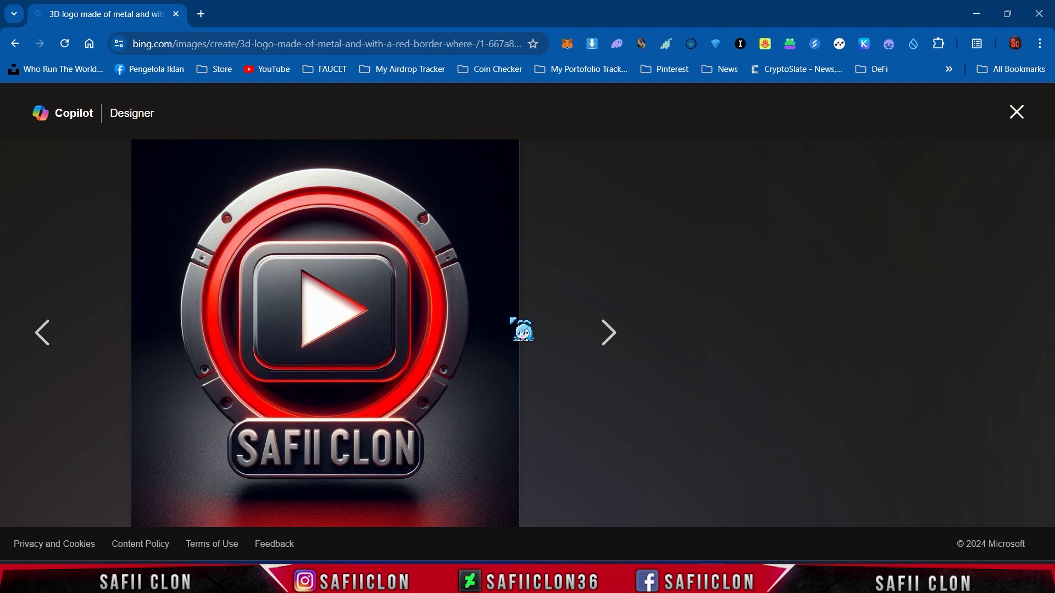
left_click(607, 351)
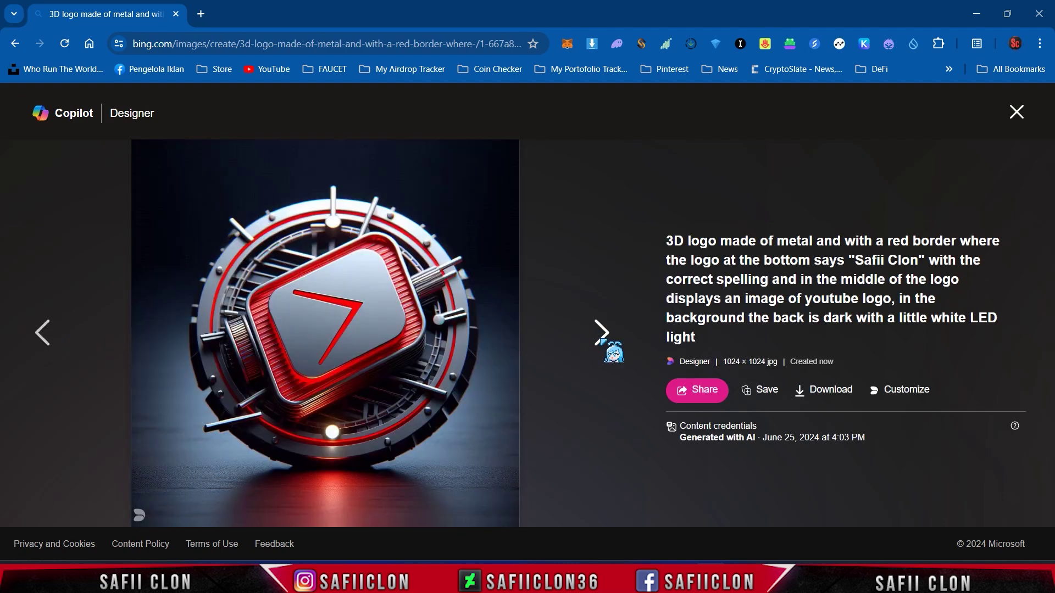
left_click(607, 351)
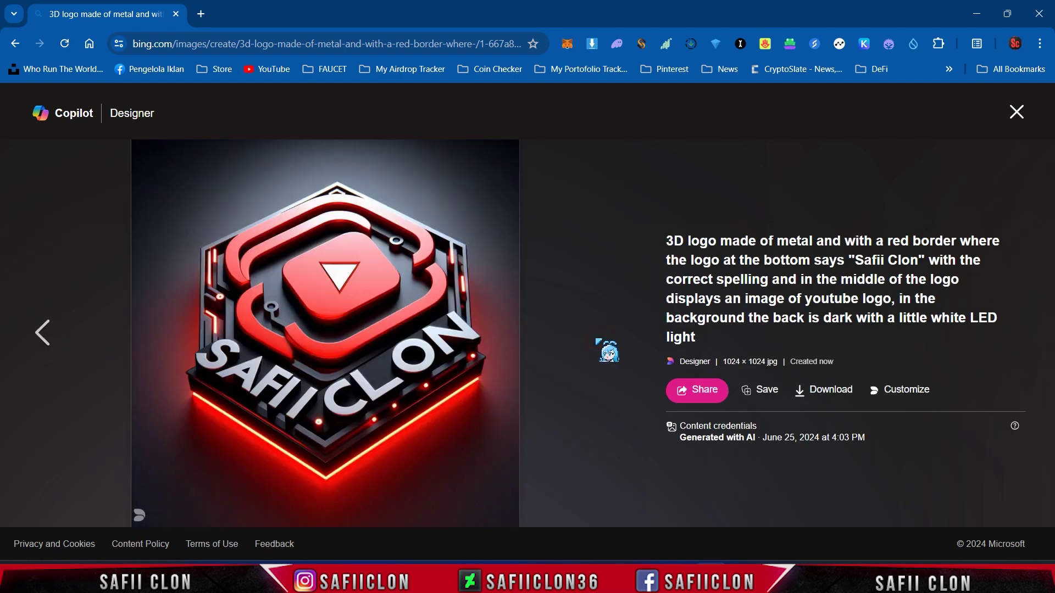
left_click(828, 394)
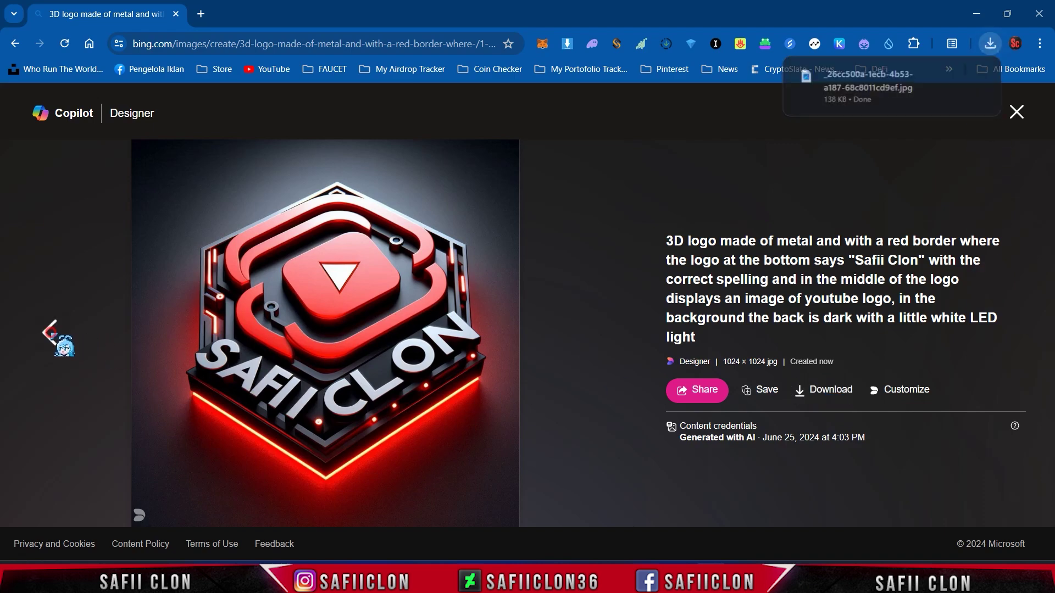
Go back to the round SAFII CLON logo, then close the image viewer
left_click(48, 332)
left_click(49, 332)
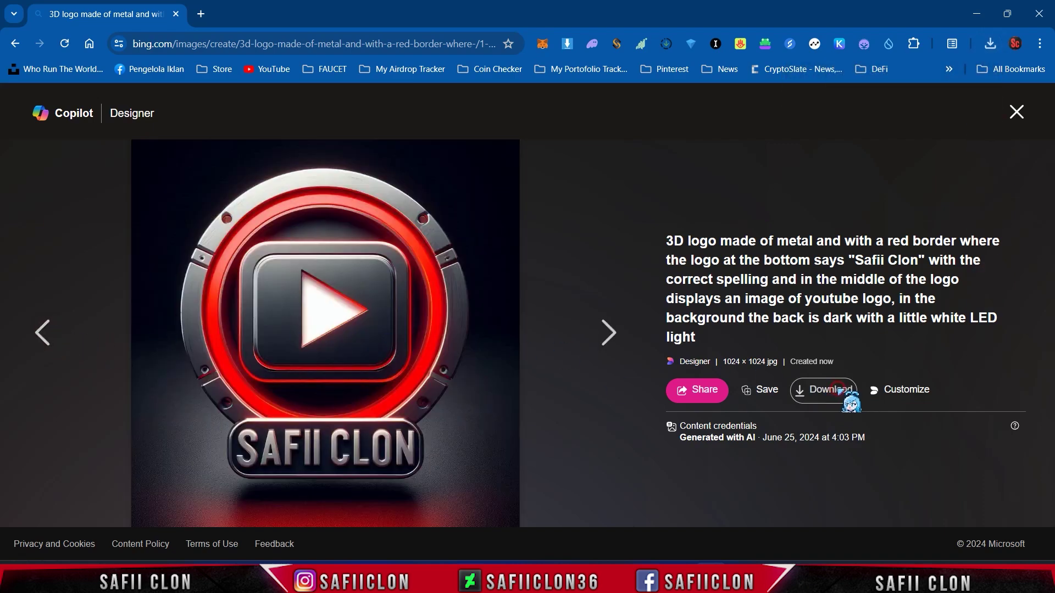
left_click(1017, 113)
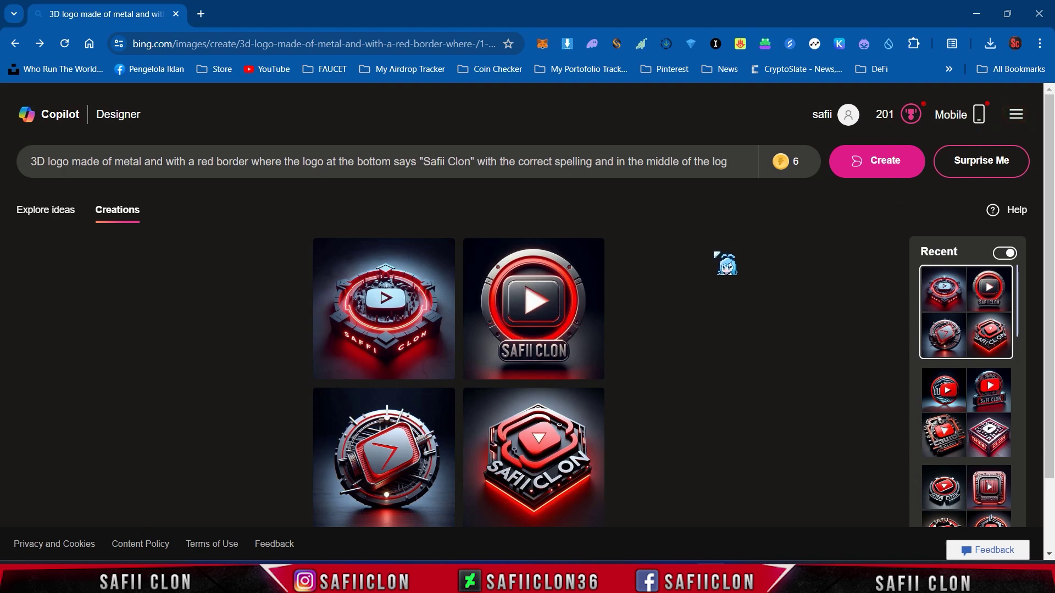
From an earlier batch in Recent, download the red-ringed SAFII CLON logo as a JPG
scroll(971, 352, "down", 2)
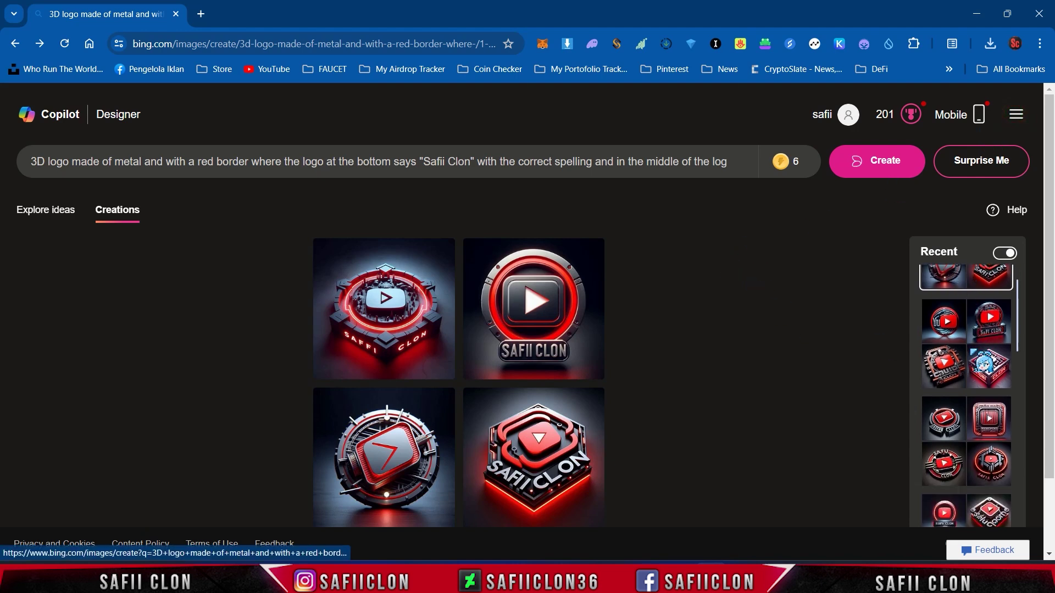
scroll(971, 351, "down", 1)
left_click(974, 371)
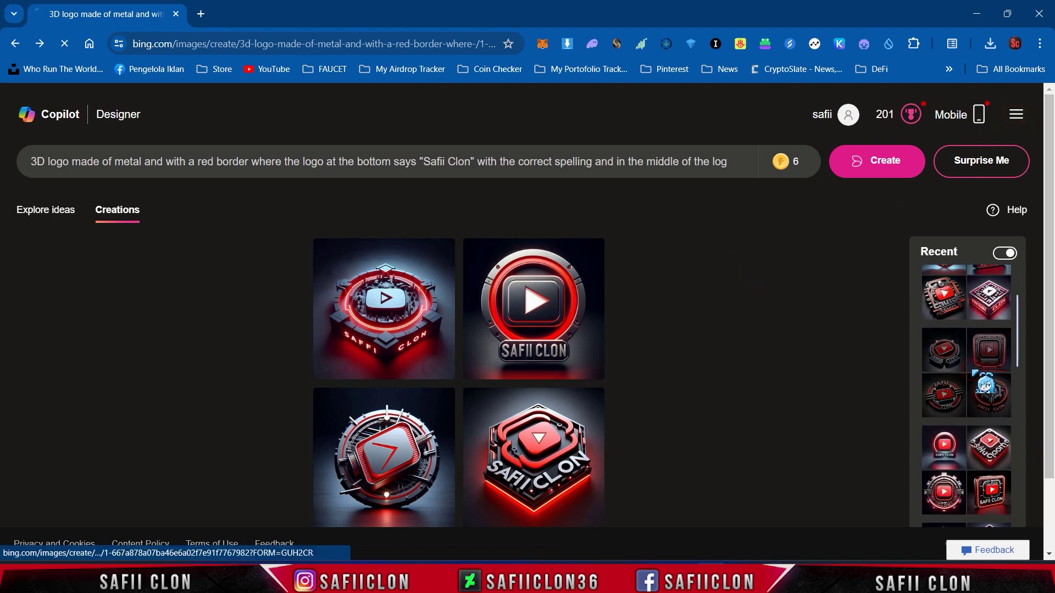
left_click(384, 448)
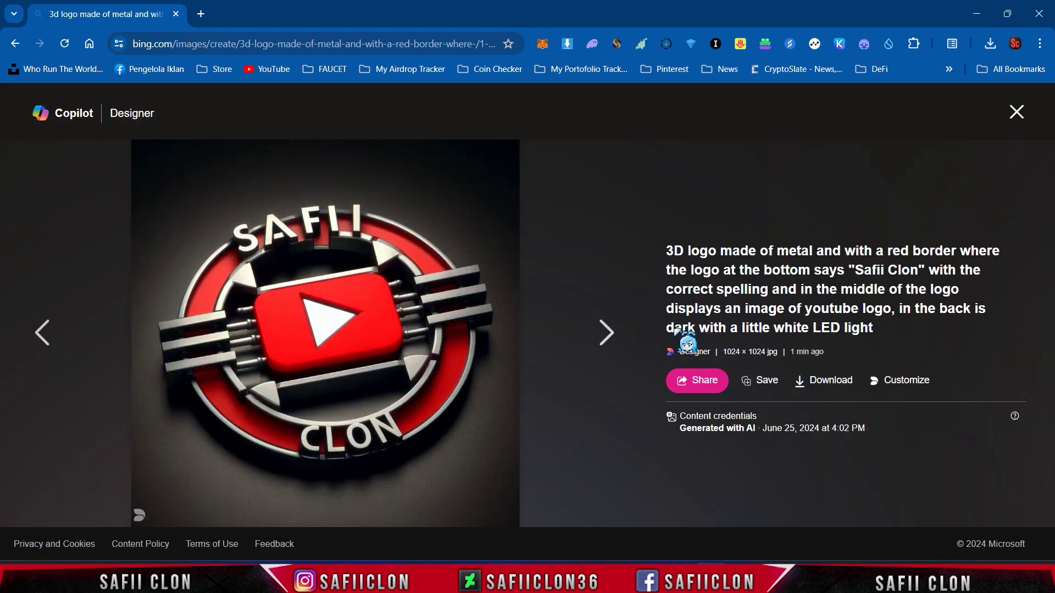
left_click(837, 383)
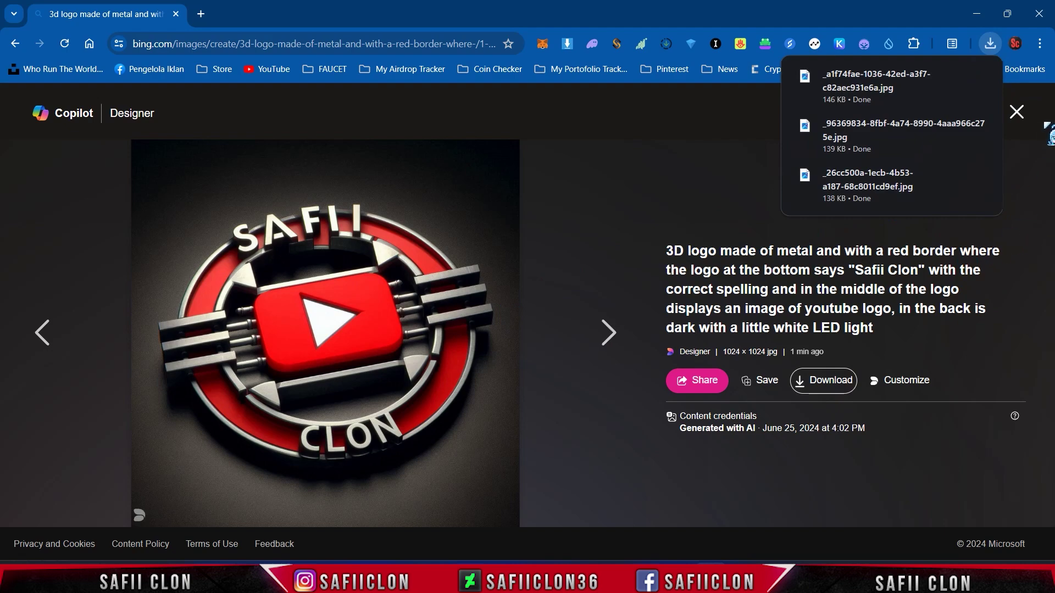
left_click(1018, 113)
Download the square neon SAFII CLON logo as a JPG
scroll(983, 329, "down", 2)
scroll(982, 329, "down", 2)
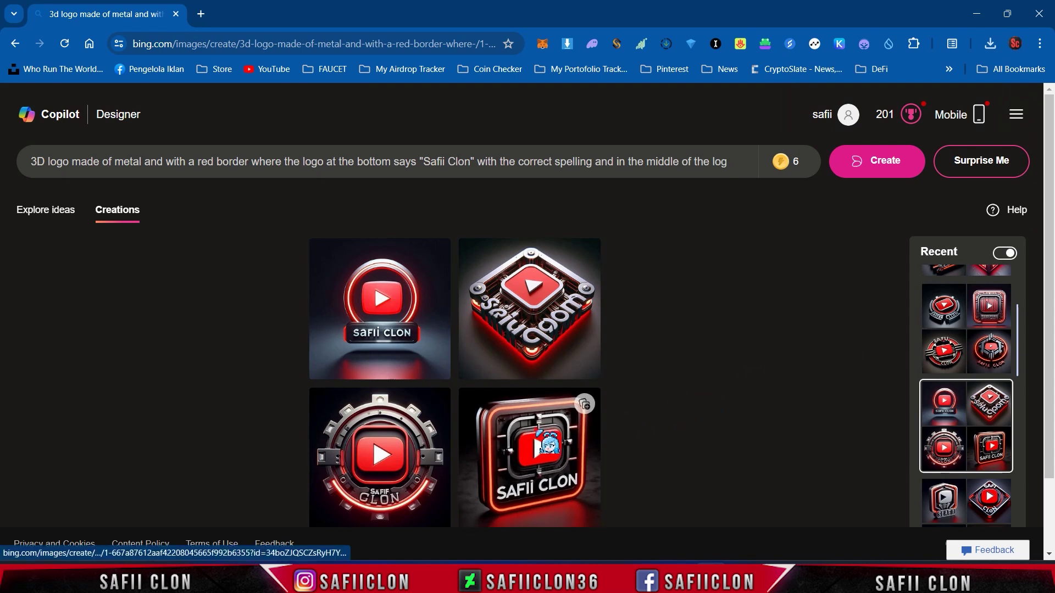
left_click(537, 432)
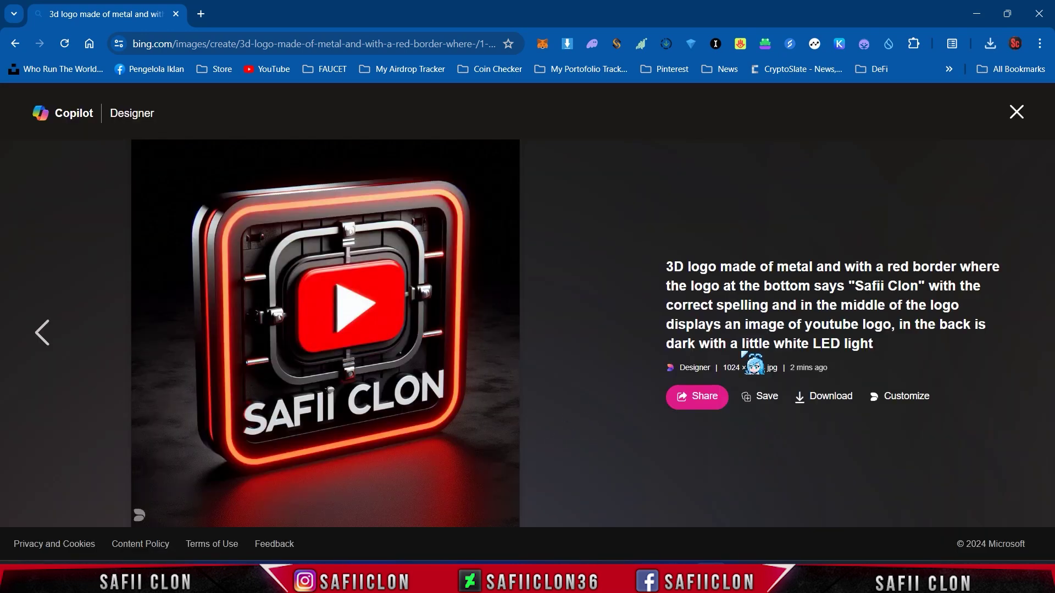
left_click(830, 381)
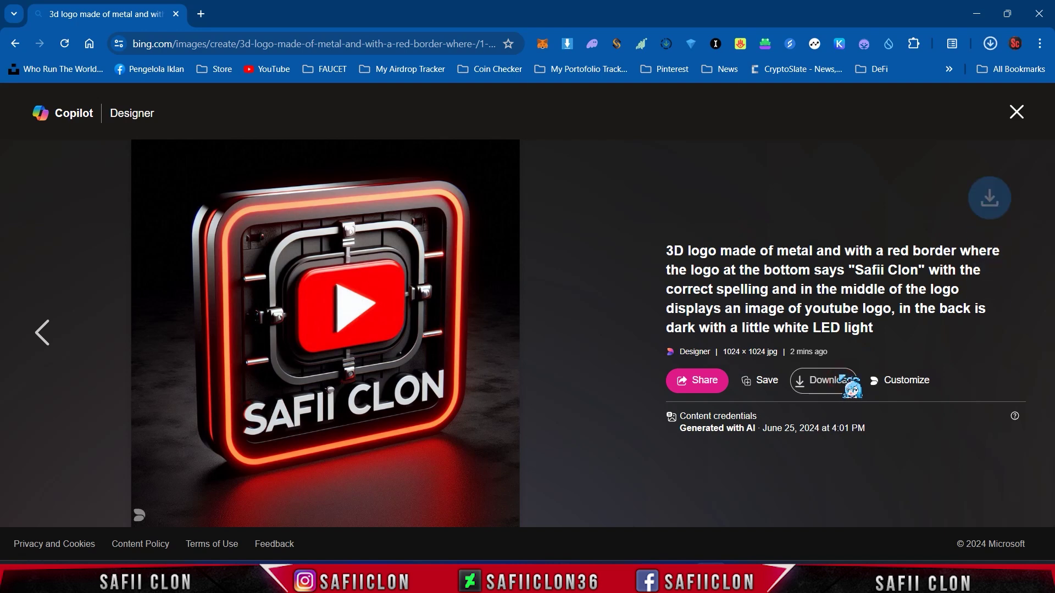
left_click(1019, 113)
Return to the newest batch of logos in the Recent panel
scroll(984, 366, "down", 3)
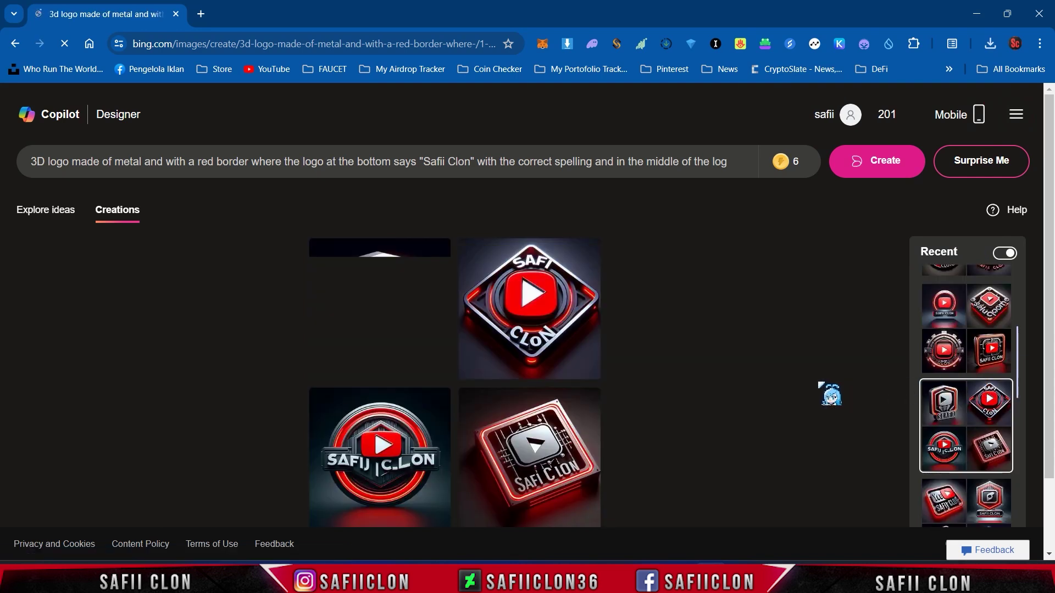
scroll(950, 391, "up", 5)
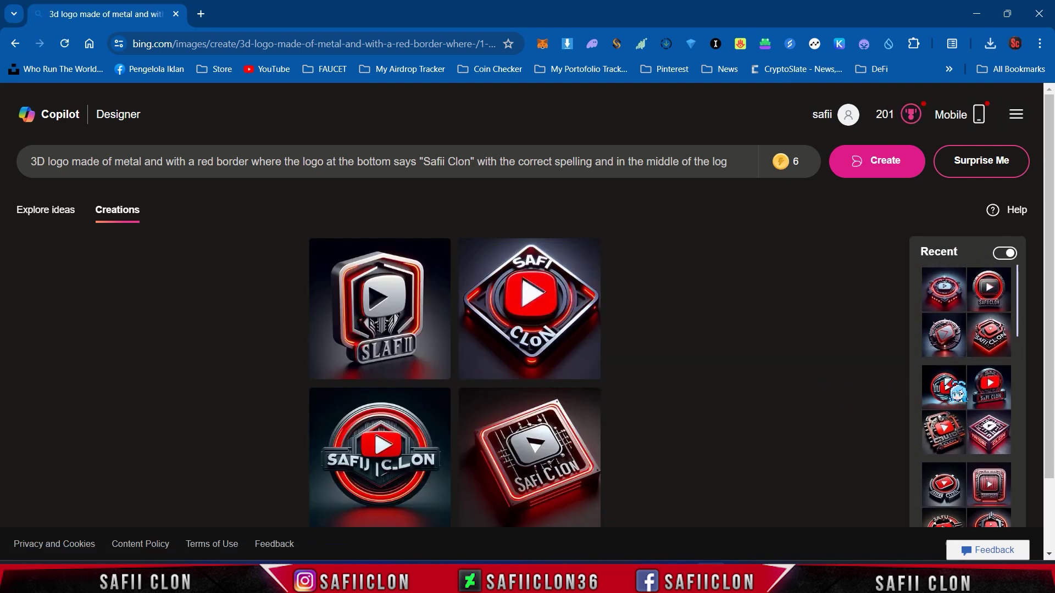
left_click(971, 319)
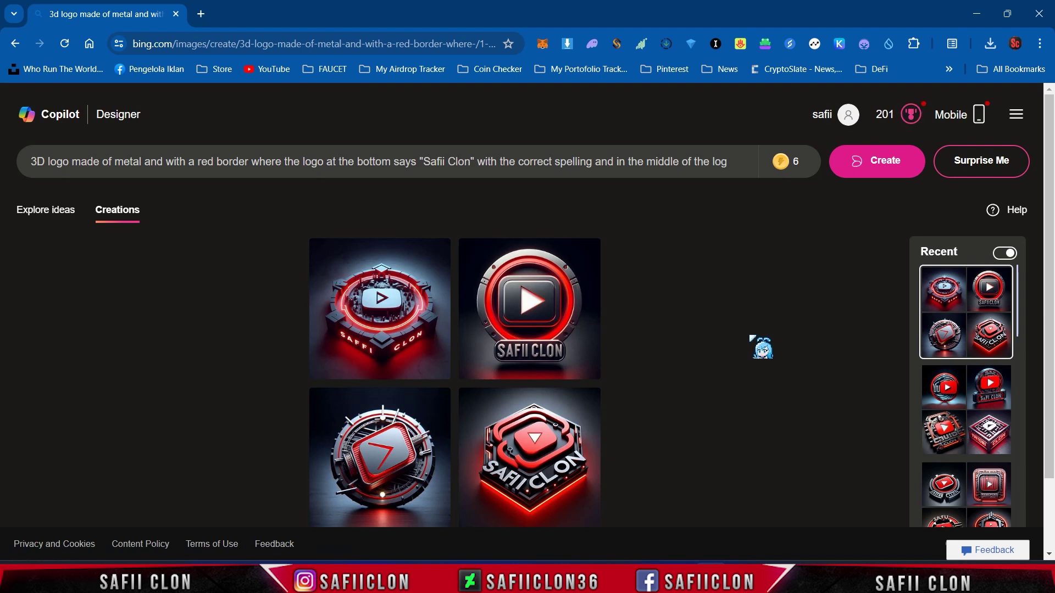